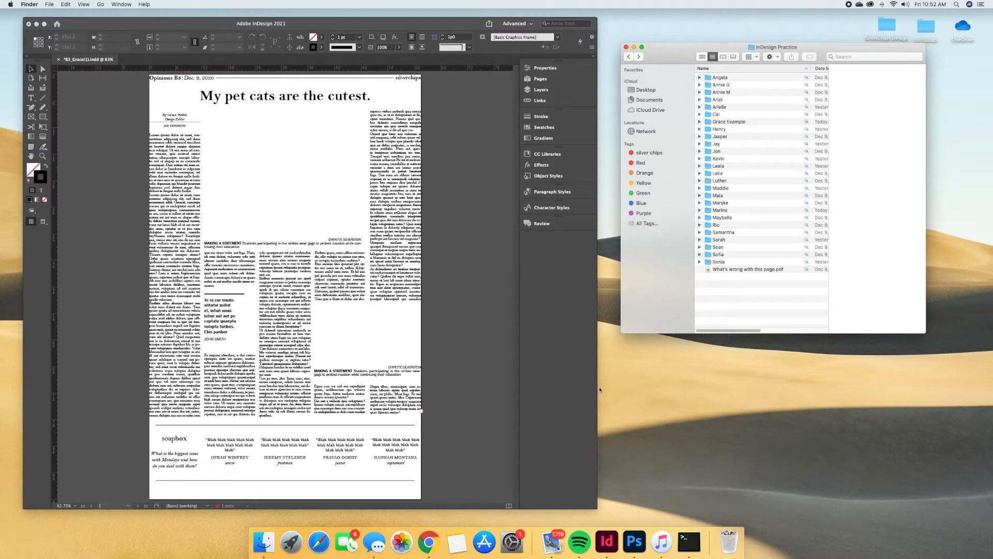
Browse the Silver Chips folders in Finder and open the example subfolder inside InDesign Practice
left_click(629, 57)
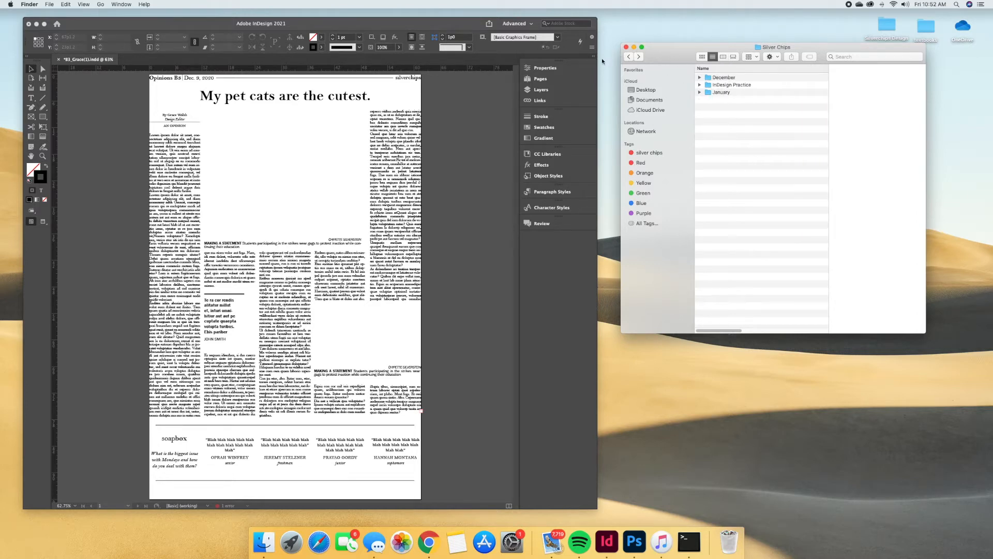
left_click(716, 86)
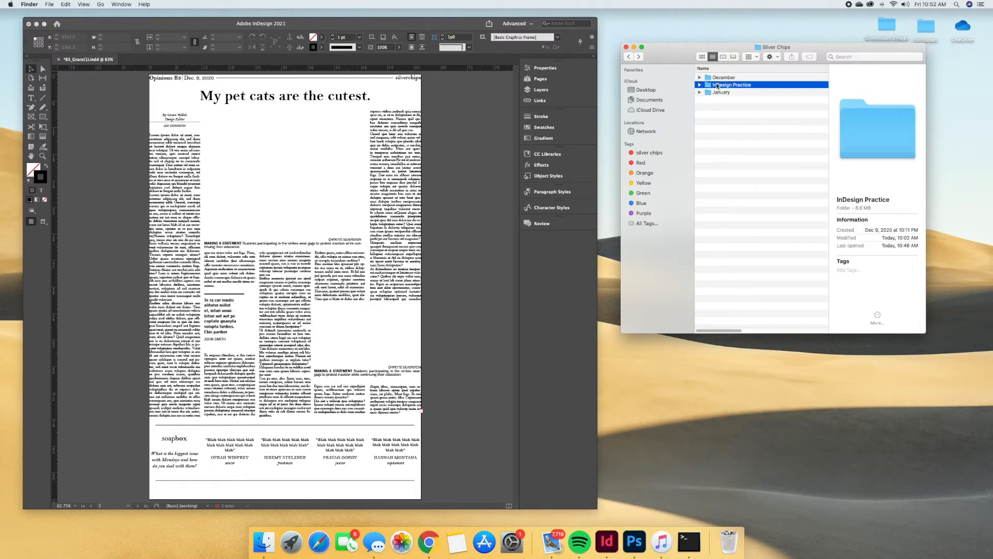
double_click(717, 86)
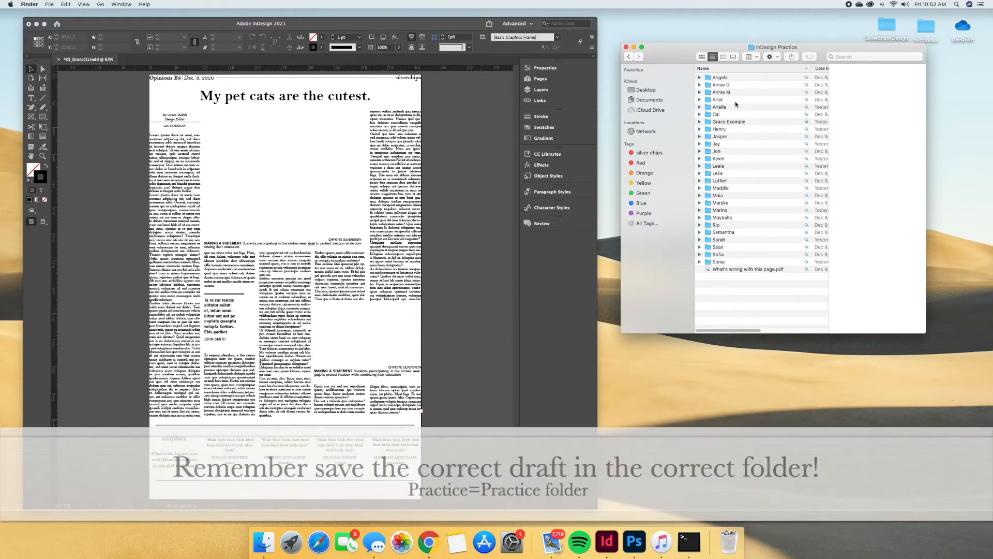
left_click(628, 57)
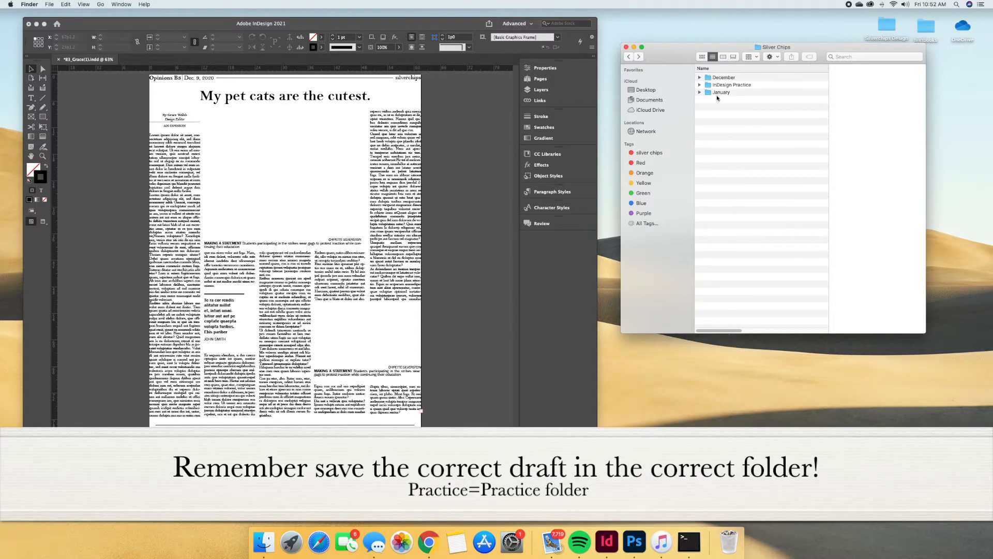
double_click(719, 85)
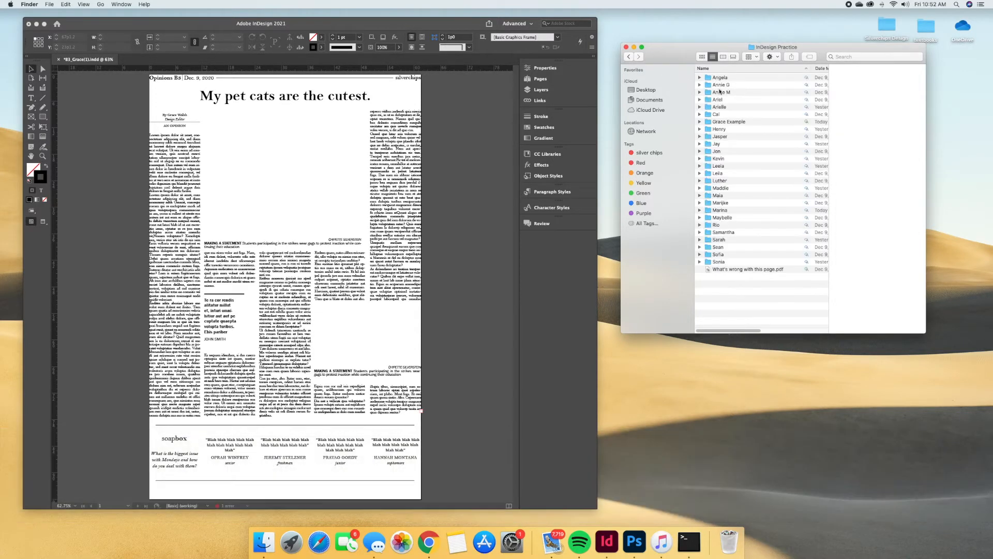
double_click(729, 122)
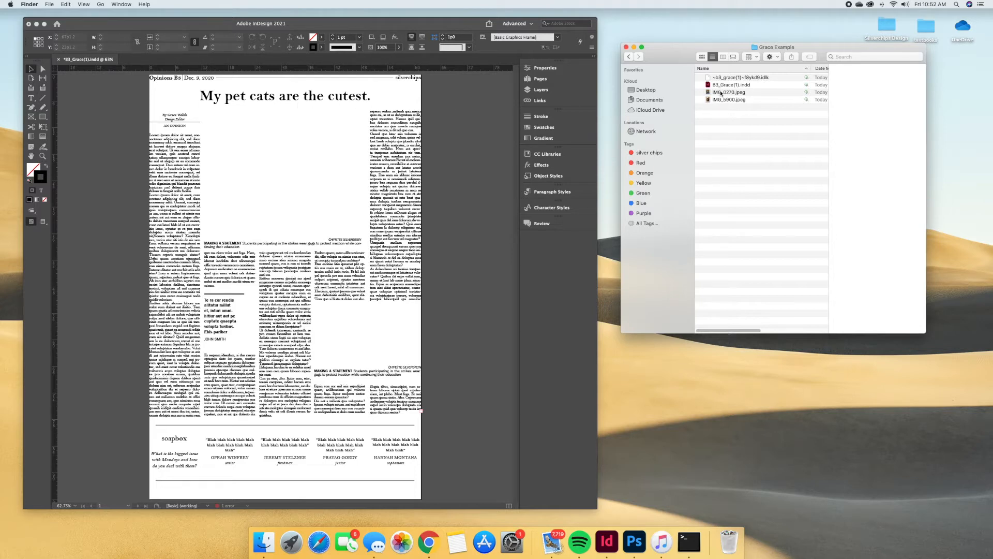
Place IMG_0270.jpeg on the page below the headline, lining up its left edge with the second text column
left_click(720, 93)
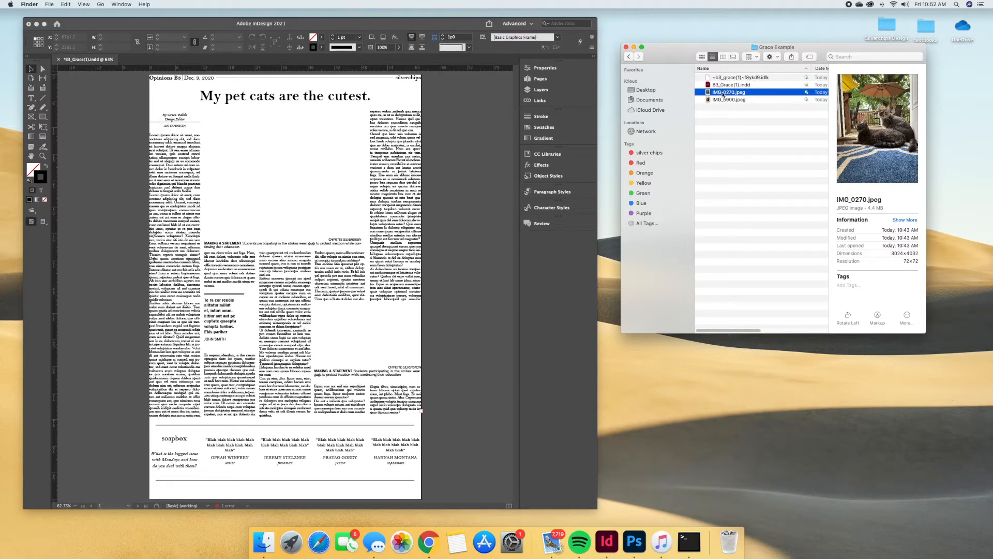
left_click(724, 93)
left_click(761, 93)
left_click_drag(761, 94, 215, 123)
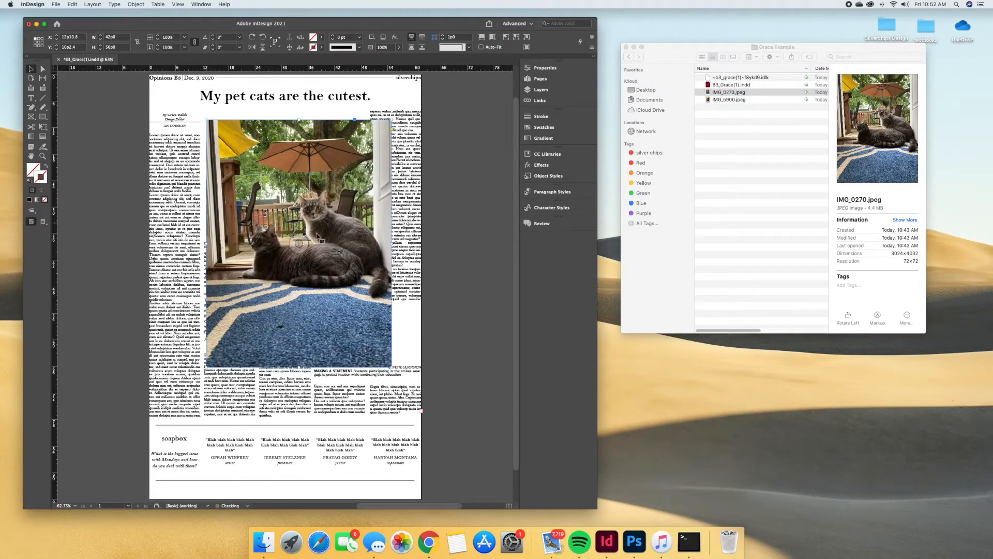
left_click_drag(305, 331, 301, 330)
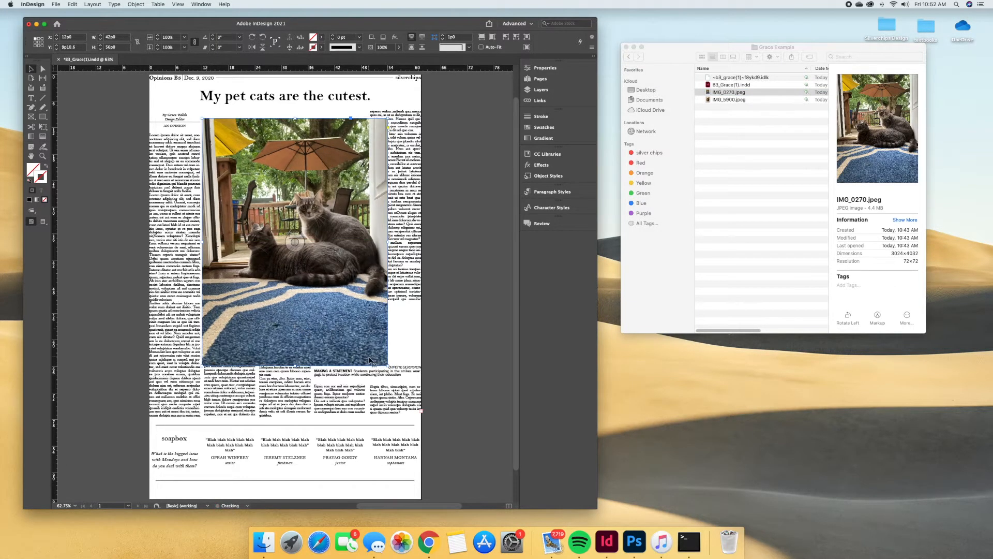
Crop the cat photo's frame up to its caption and scale the image inside to about 15.9%, matching the caption's width
left_click_drag(297, 366, 292, 236)
left_click_drag(290, 176, 296, 172)
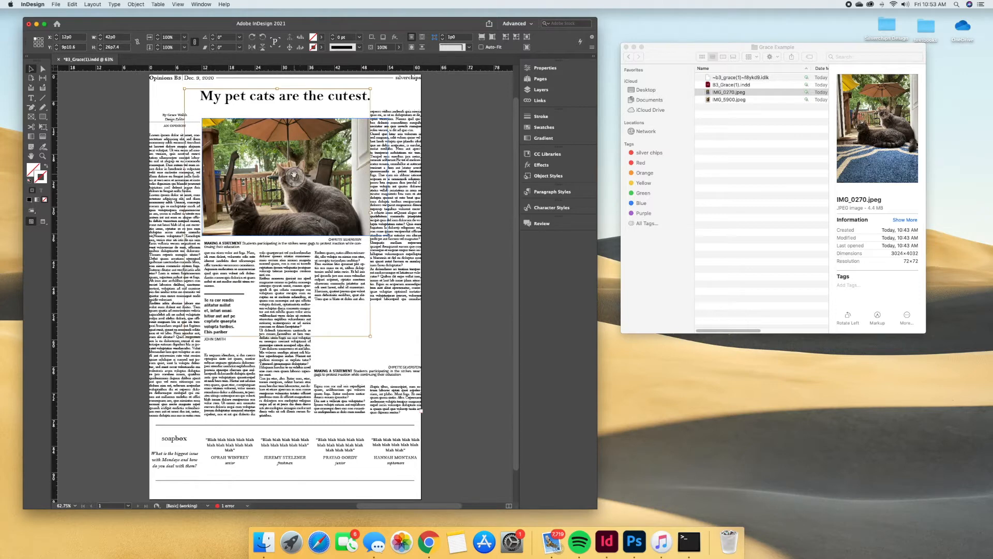
left_click(294, 175)
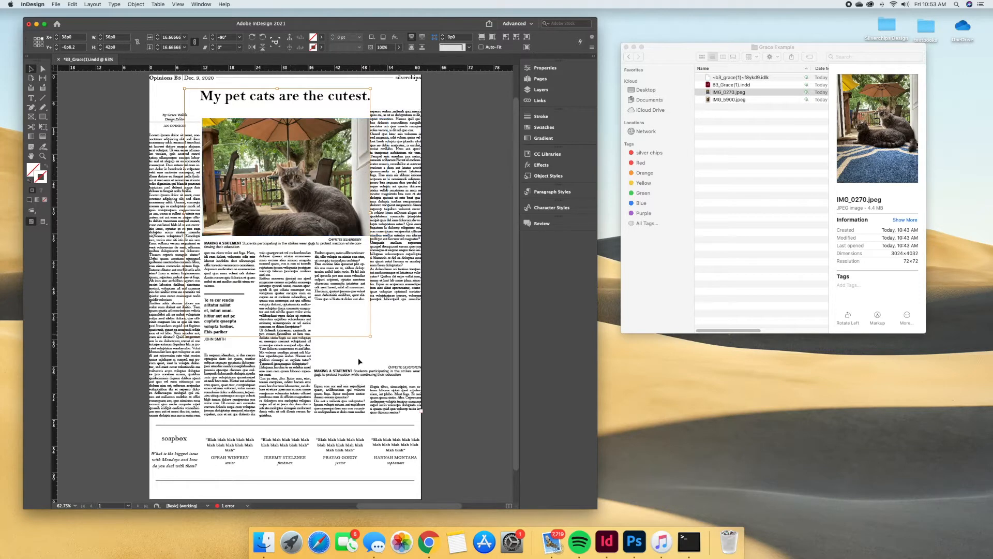
left_click_drag(369, 336, 361, 236)
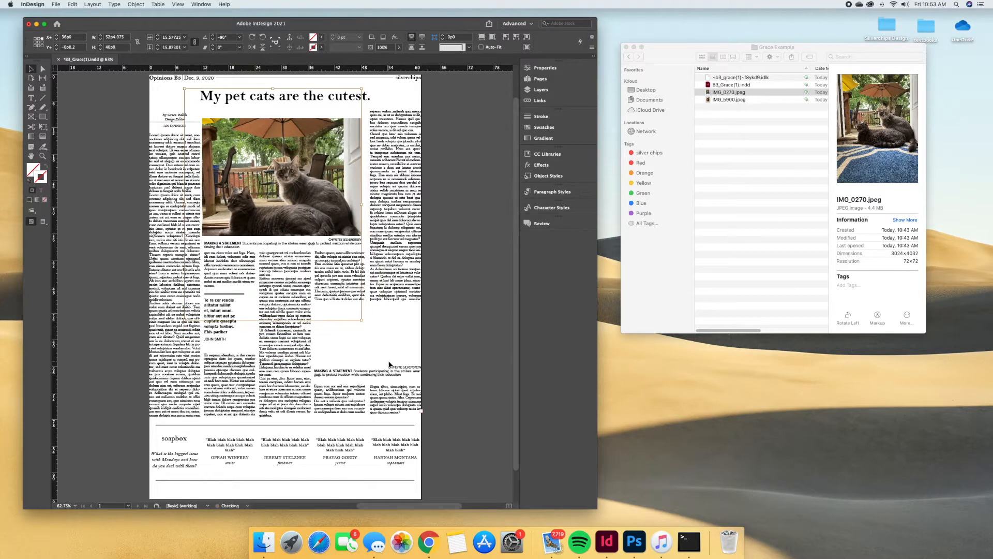
Extend the top of the cat photo's frame to just beneath the headline at Y 8p0 and shift the image within it
key("super+shift+a")
left_click(297, 139)
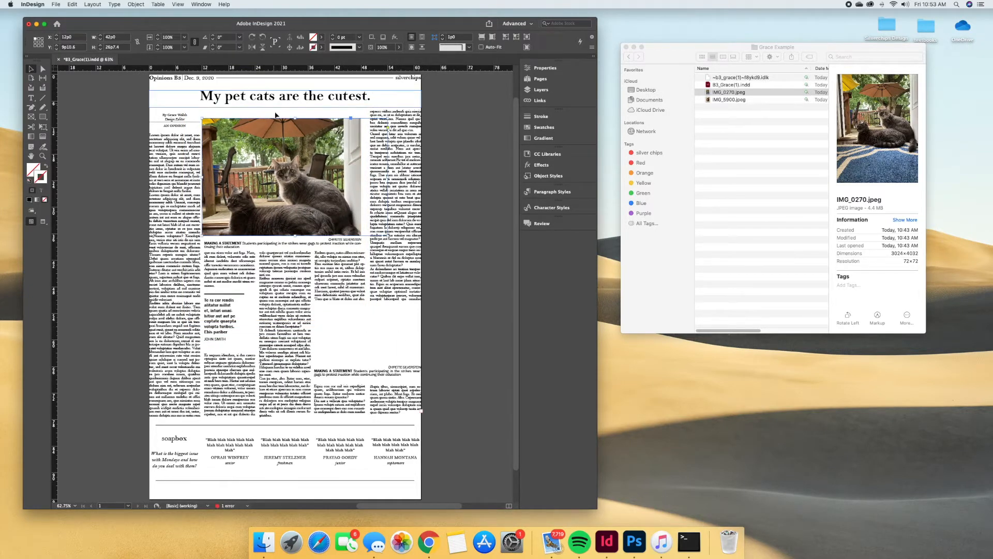
left_click_drag(295, 118, 296, 110)
key("super+shift+a")
left_click_drag(297, 163, 292, 167)
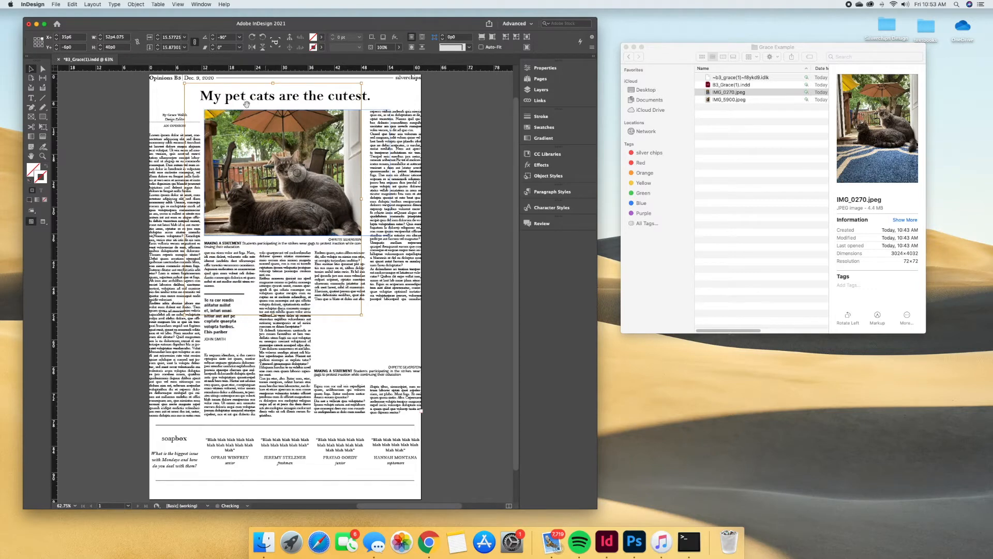
key("super+shift+a")
left_click(273, 126)
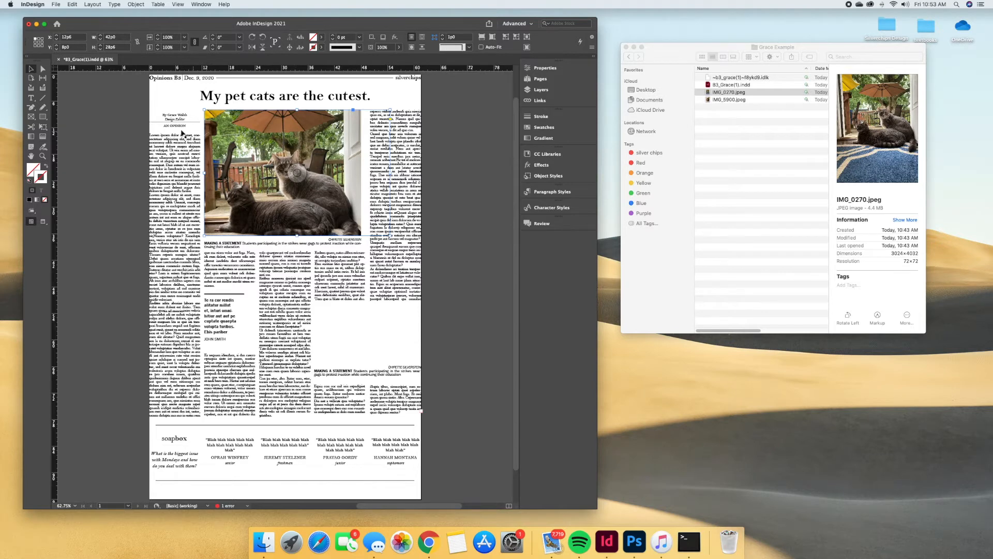
key("super+shift+a")
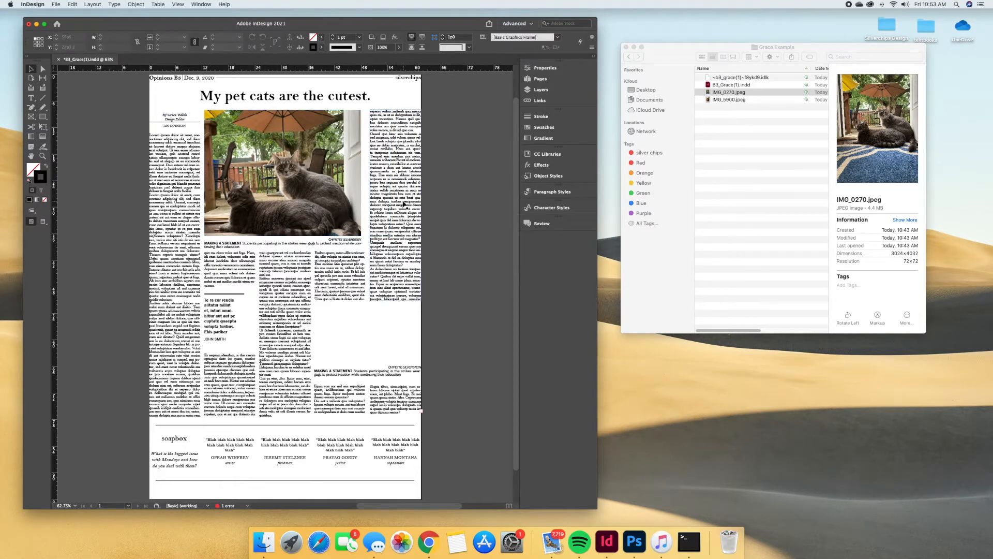
Reposition the image inside the upper photo frame so both cats are fully framed, then deselect it
left_click_drag(301, 173, 299, 179)
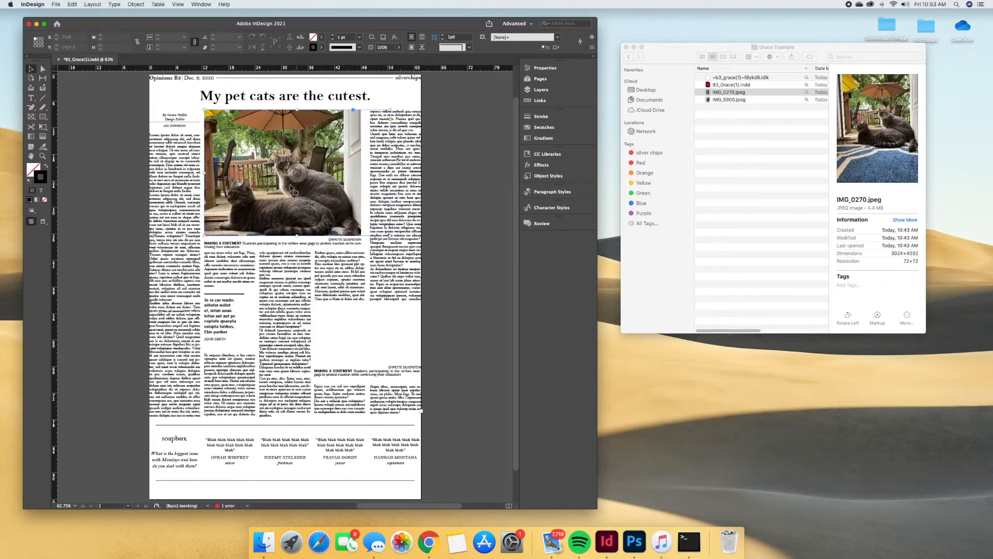
left_click(303, 187)
key("super+alt+shift+c")
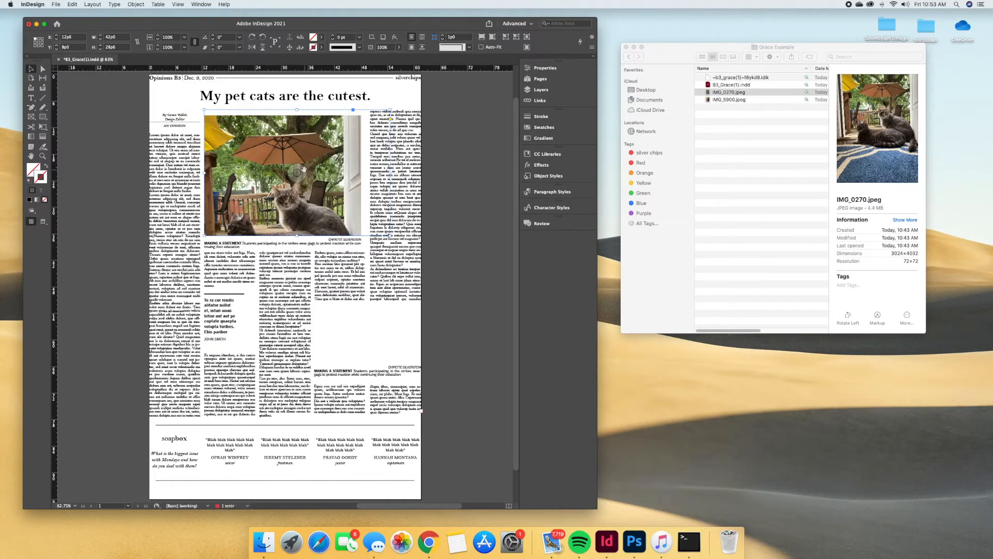
left_click_drag(300, 171, 241, 191)
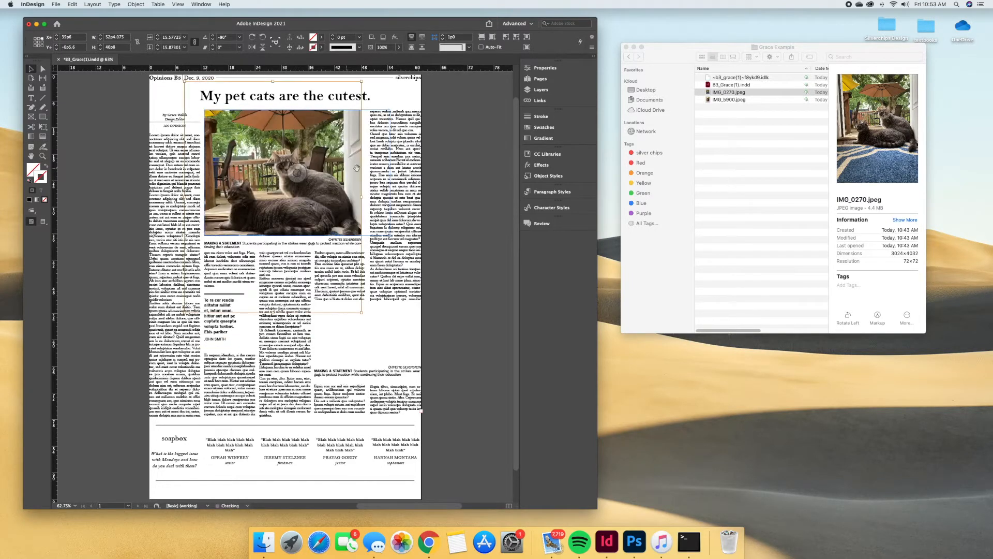
left_click(127, 161)
Draw a rectangle about 24 by 12.6 picas in the empty space above the lower photo caption
key("m")
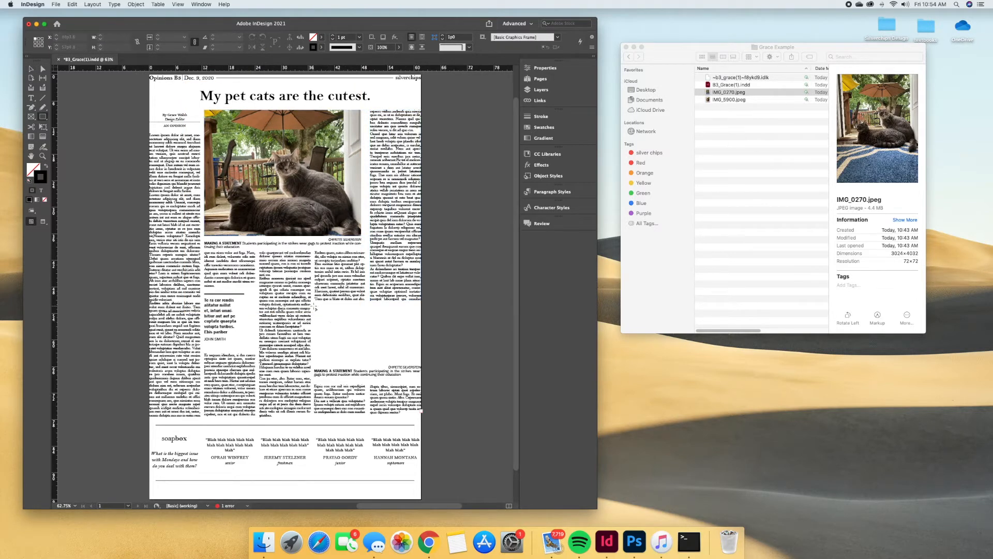
left_click_drag(315, 307, 421, 362)
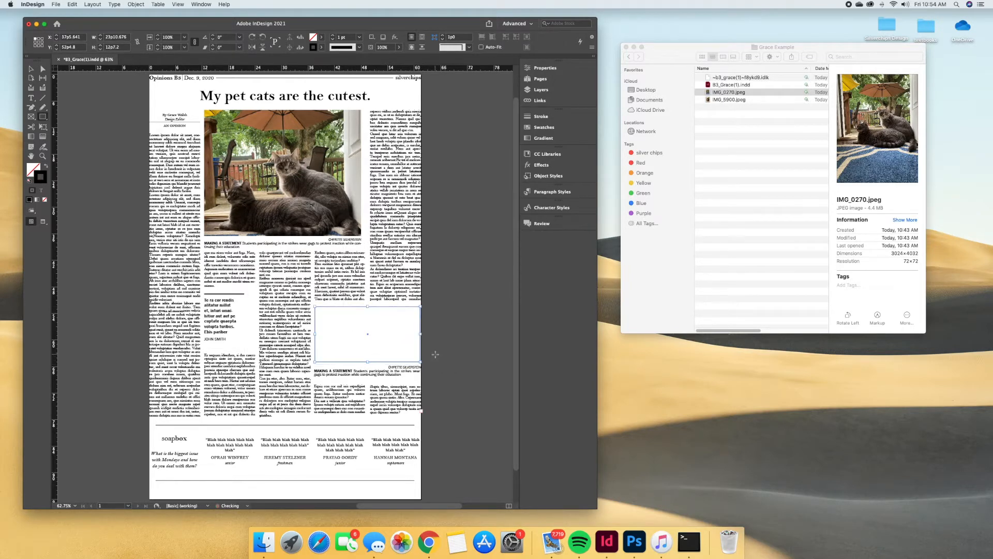
left_click(435, 356)
left_click(533, 286)
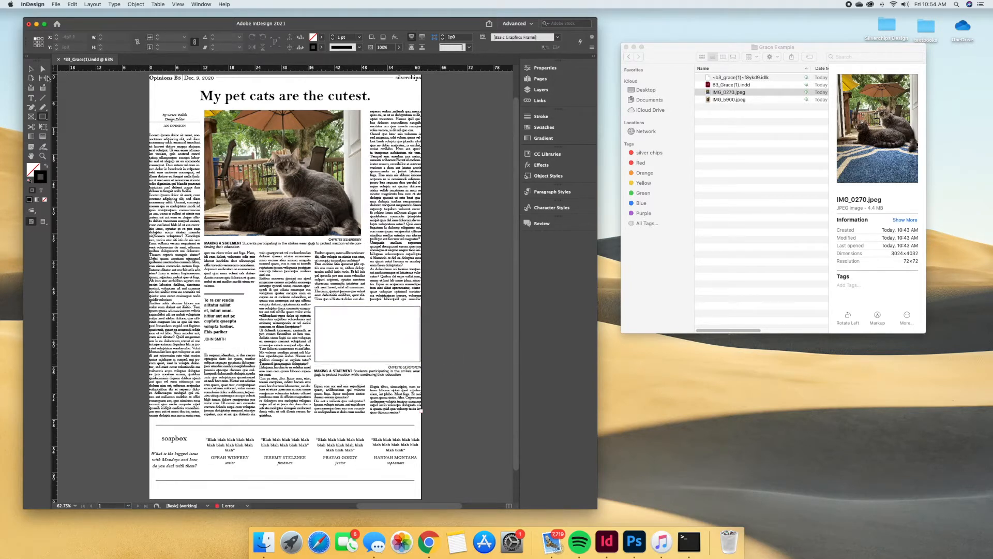
Adjust the empty rectangle's side edges to span the two text columns, making it about 24 picas wide
left_click(33, 71)
left_click(421, 337)
left_click(393, 333)
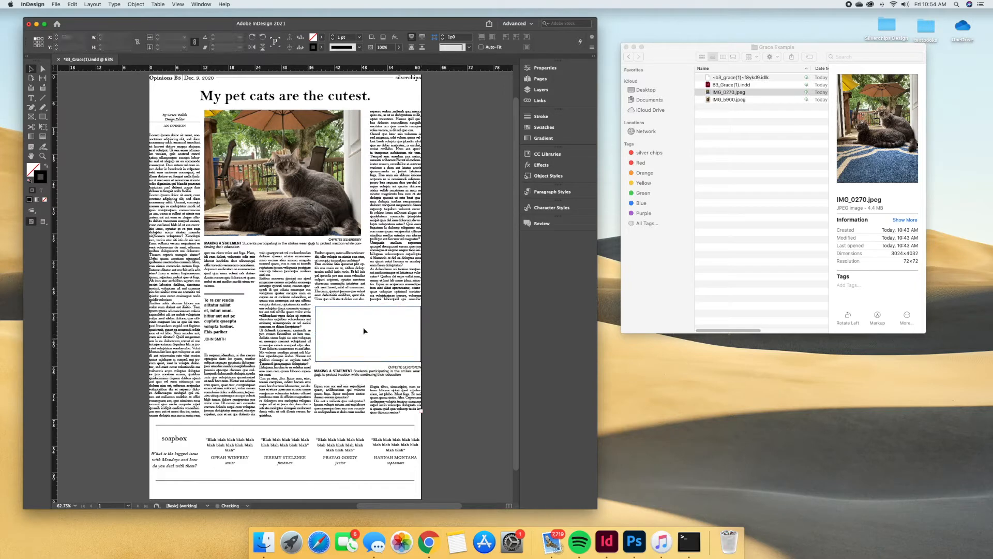
left_click(317, 337)
left_click_drag(316, 333, 314, 334)
left_click(427, 345)
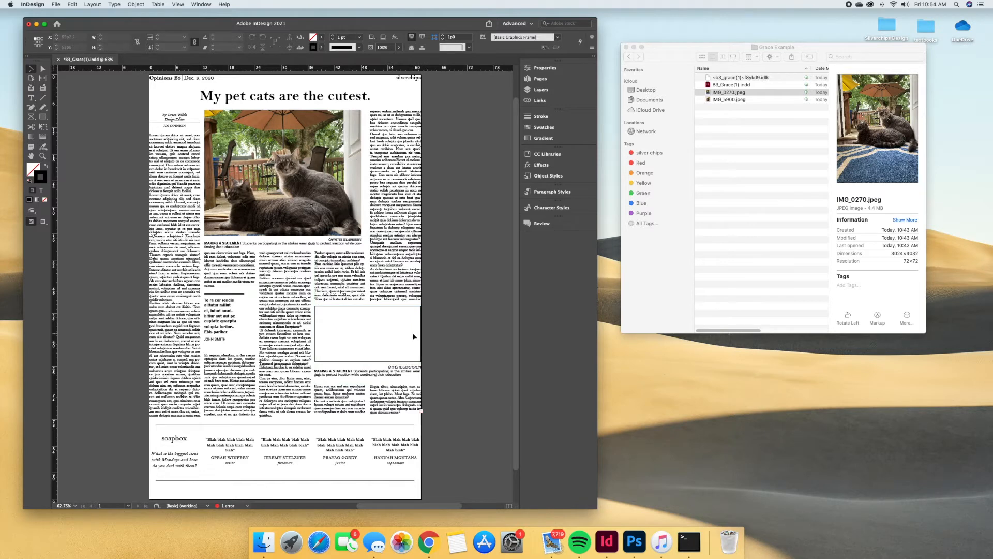
Place IMG_5900.jpeg into the empty rectangle above the lower caption
left_click(724, 103)
left_click(725, 101)
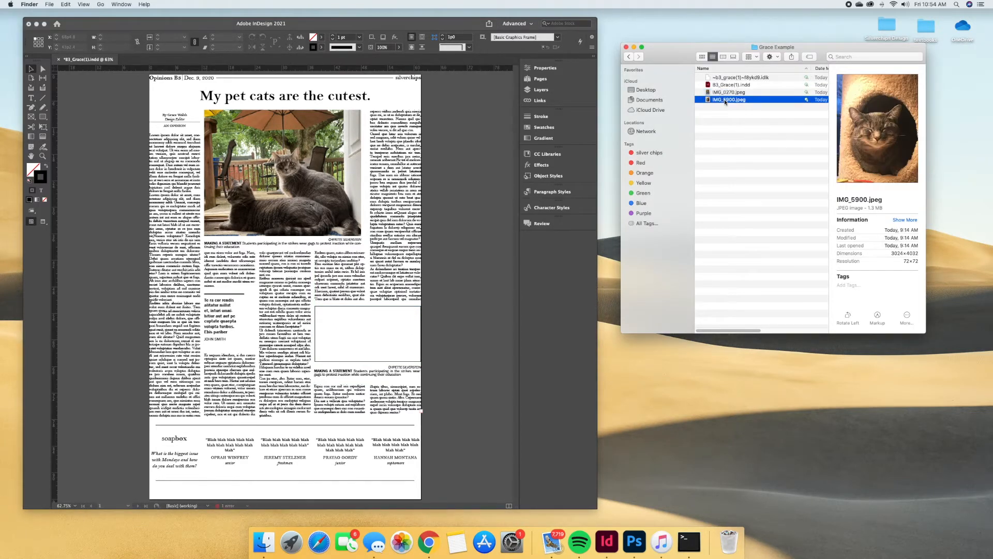
left_click(49, 4)
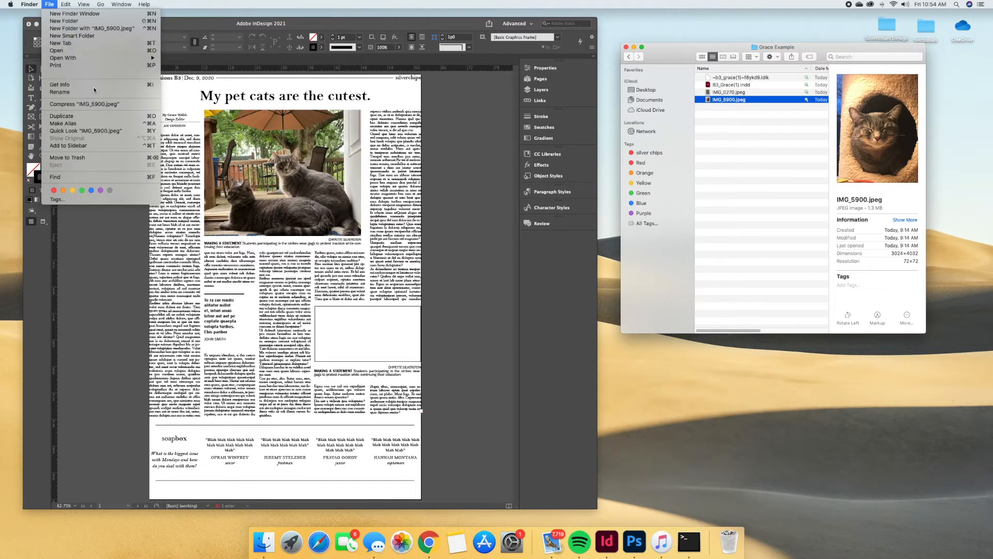
left_click(330, 317)
left_click(56, 5)
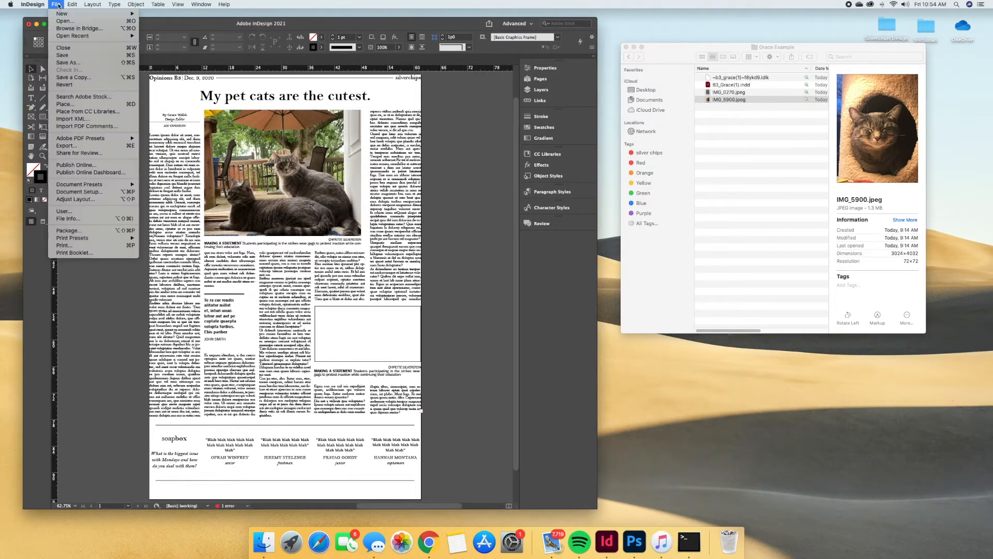
left_click(95, 104)
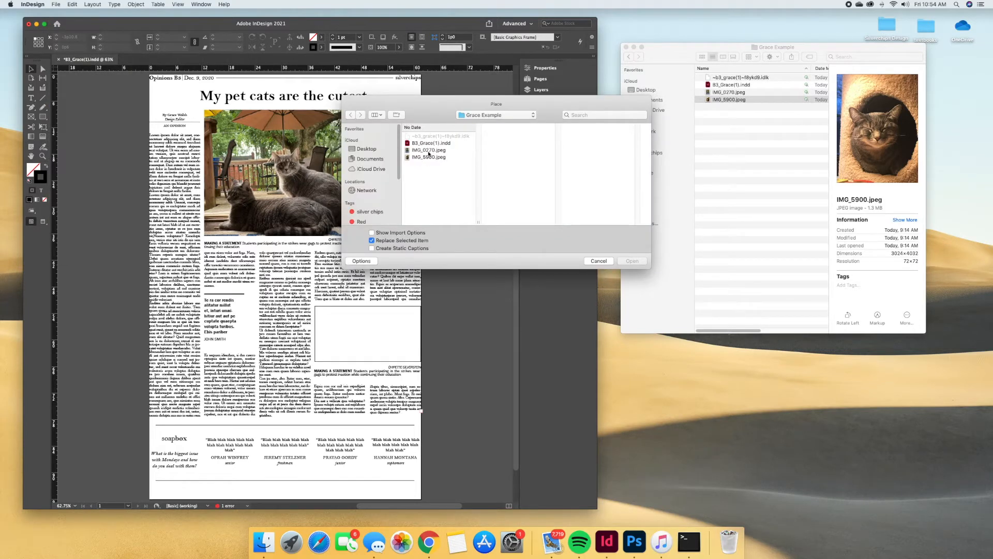
left_click_drag(461, 102, 470, 89)
left_click(429, 158)
left_click(632, 261)
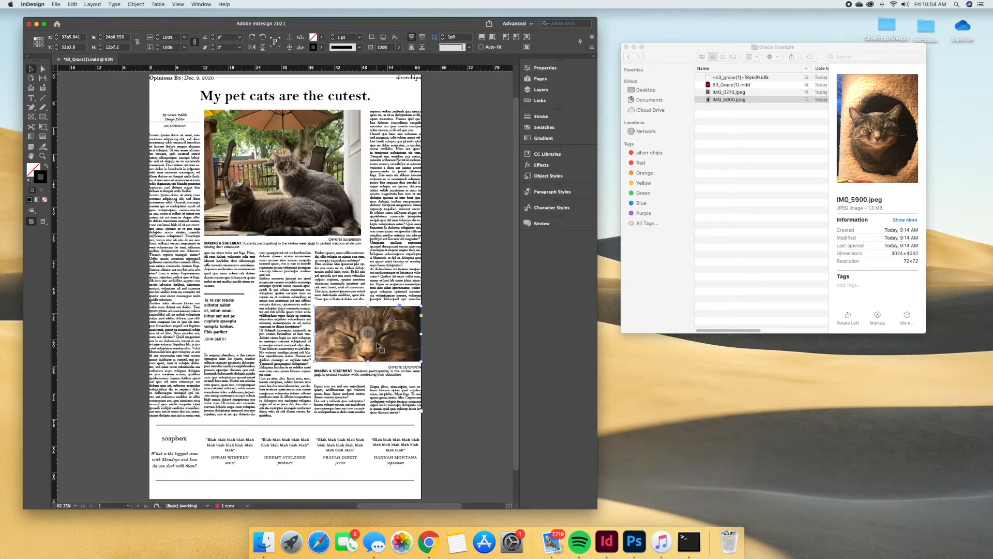
Scale down the cat image inside the lower frame and reposition it so the face fills the frame's width
left_click_drag(400, 359, 397, 353)
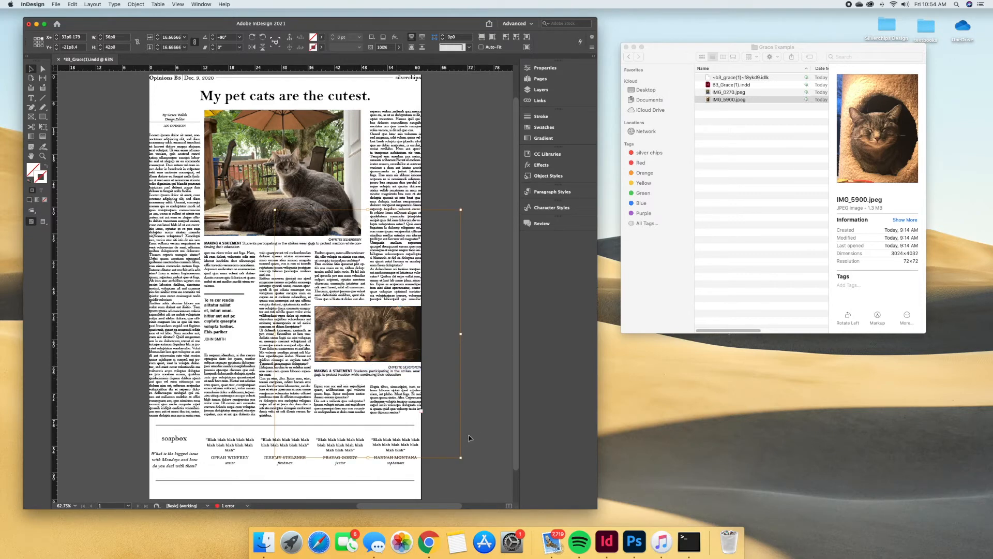
left_click_drag(460, 457, 401, 400)
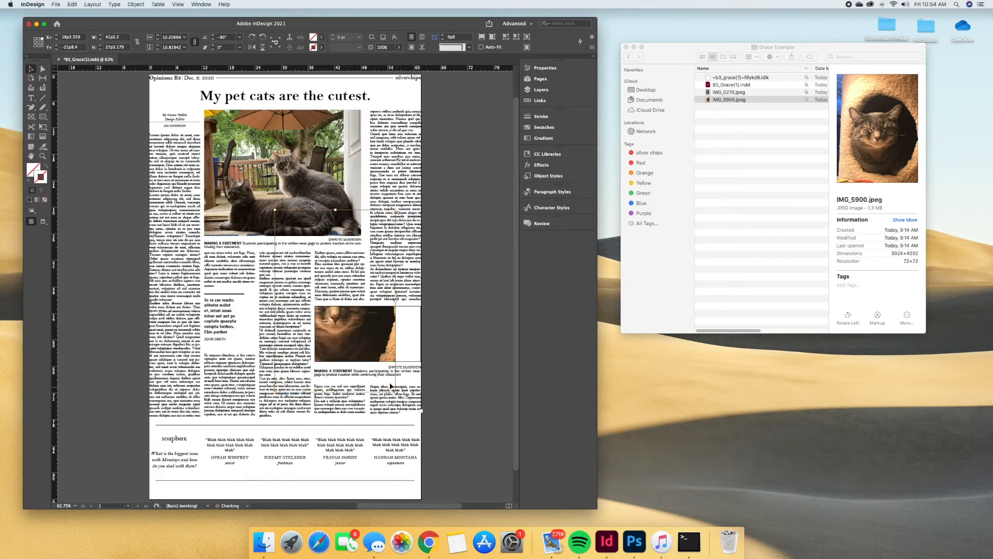
left_click_drag(355, 344, 373, 365)
left_click_drag(423, 421, 420, 409)
left_click_drag(391, 351, 401, 359)
left_click(412, 371)
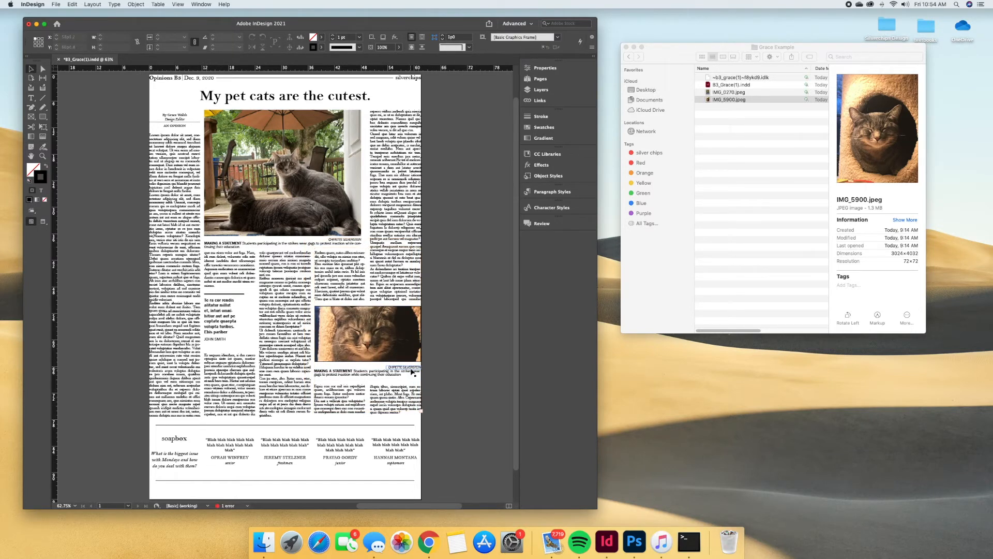
Move the lower photo's credit line up against the bottom edge of the photo and deselect it
left_click(401, 368)
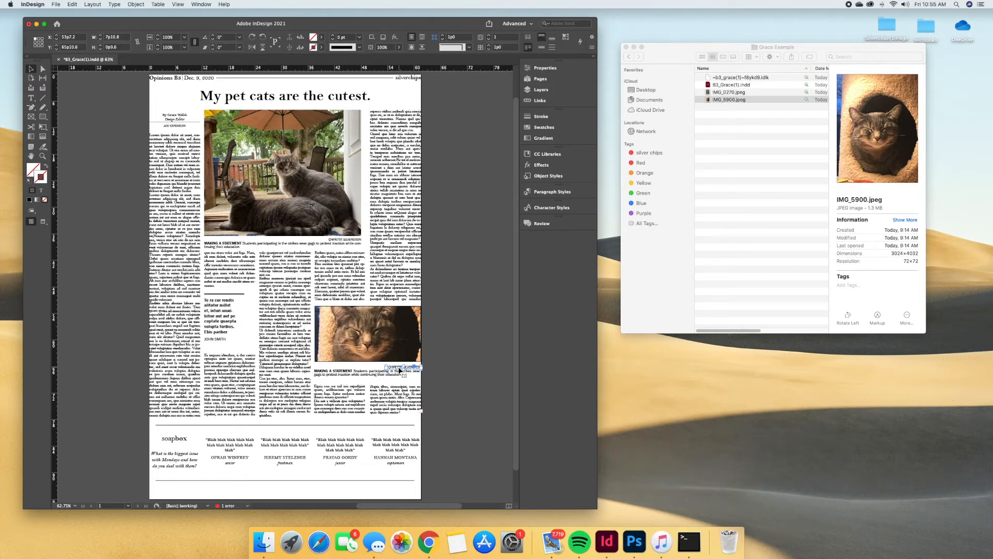
left_click_drag(399, 371, 408, 371)
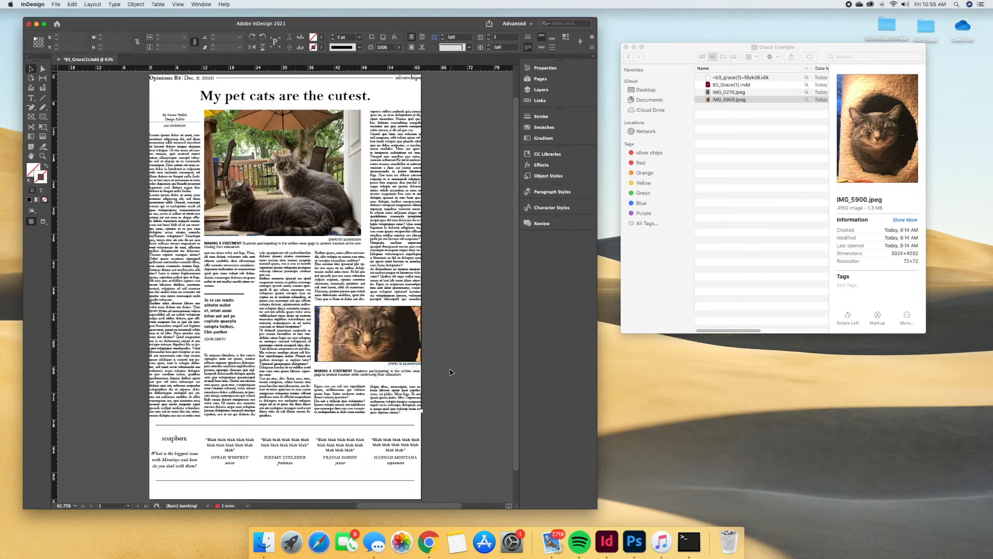
left_click(481, 233)
scroll(481, 234, "up", 1)
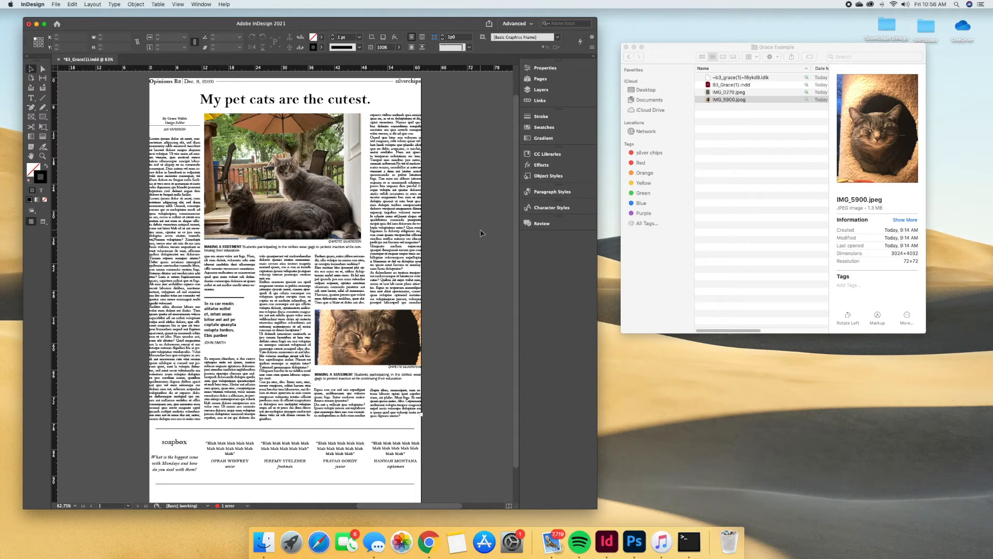
left_click(770, 124)
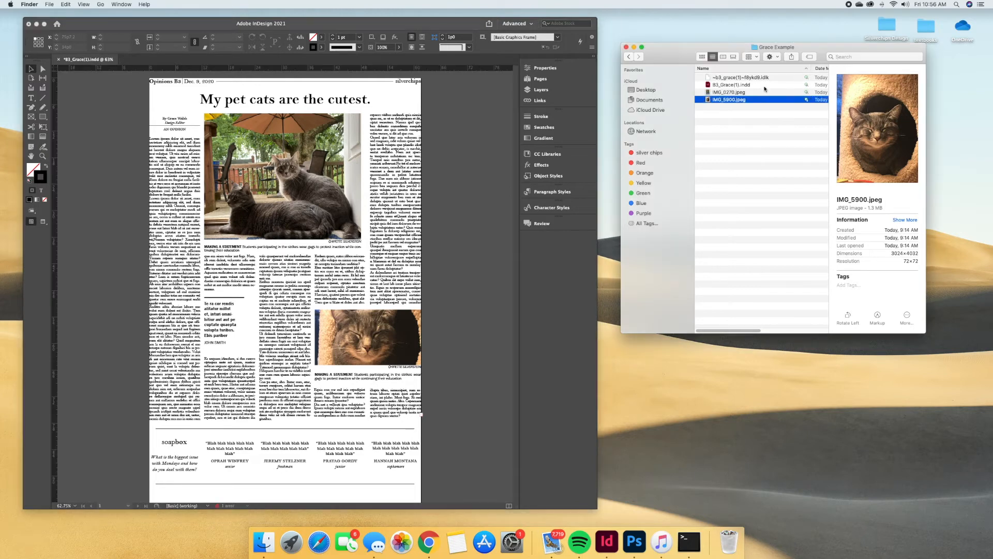
left_click_drag(785, 48, 773, 47)
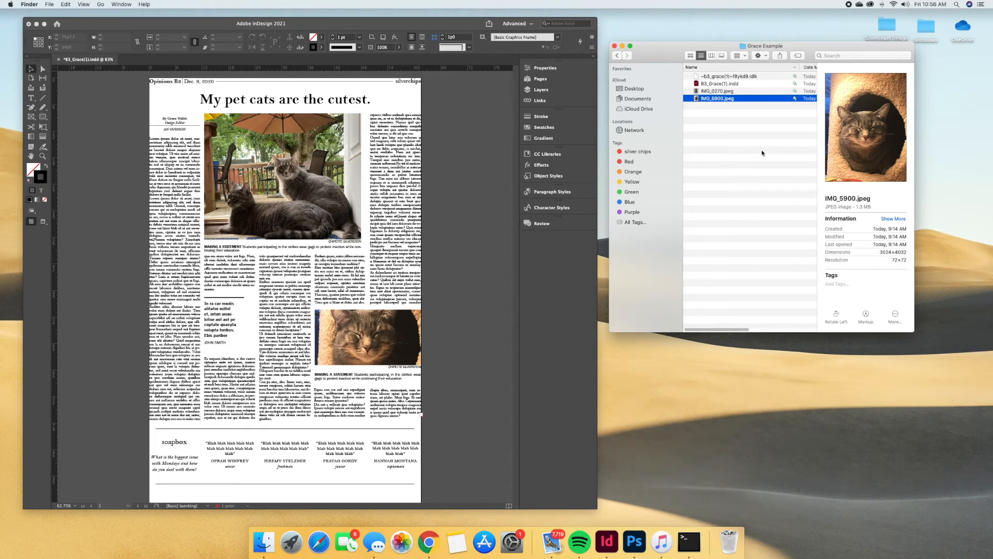
left_click(762, 150)
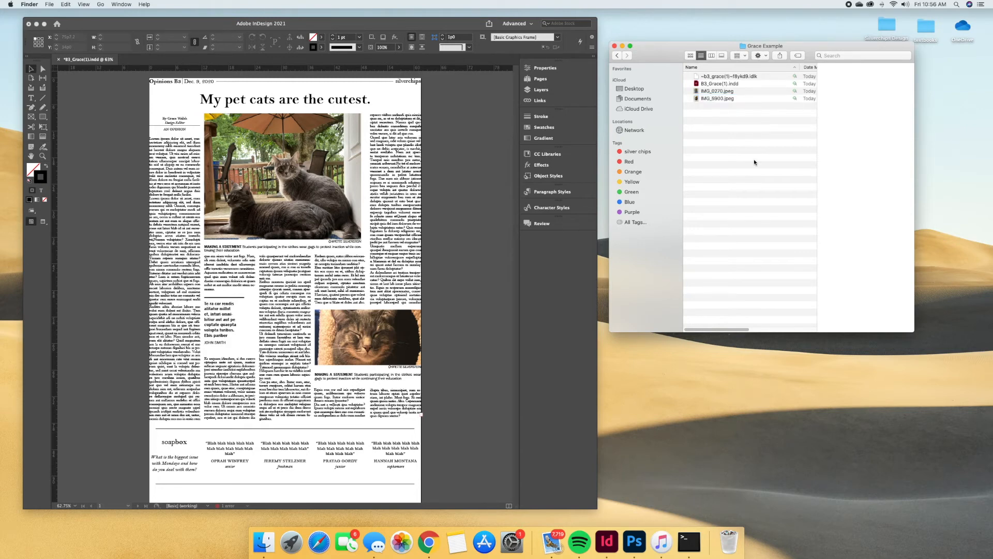
left_click(735, 98)
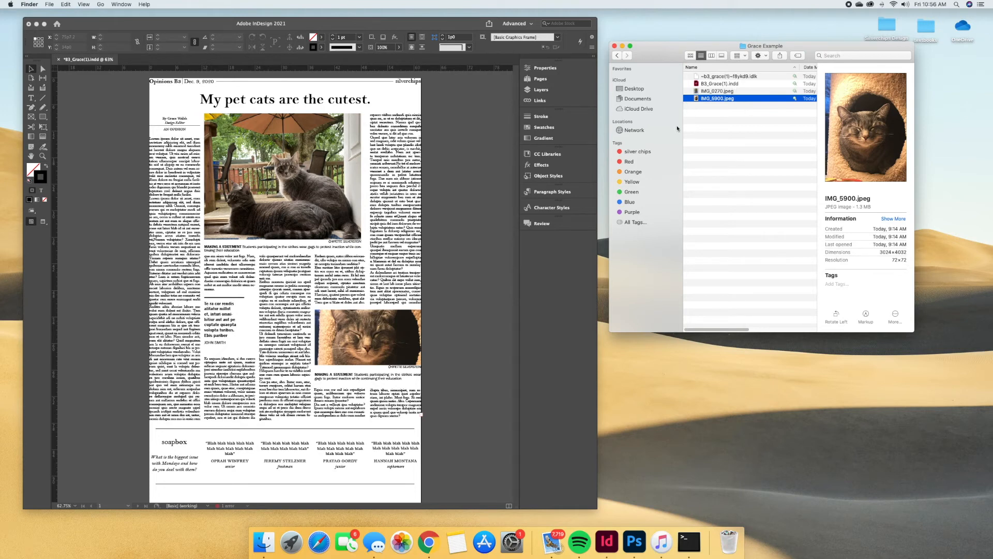
left_click(415, 326)
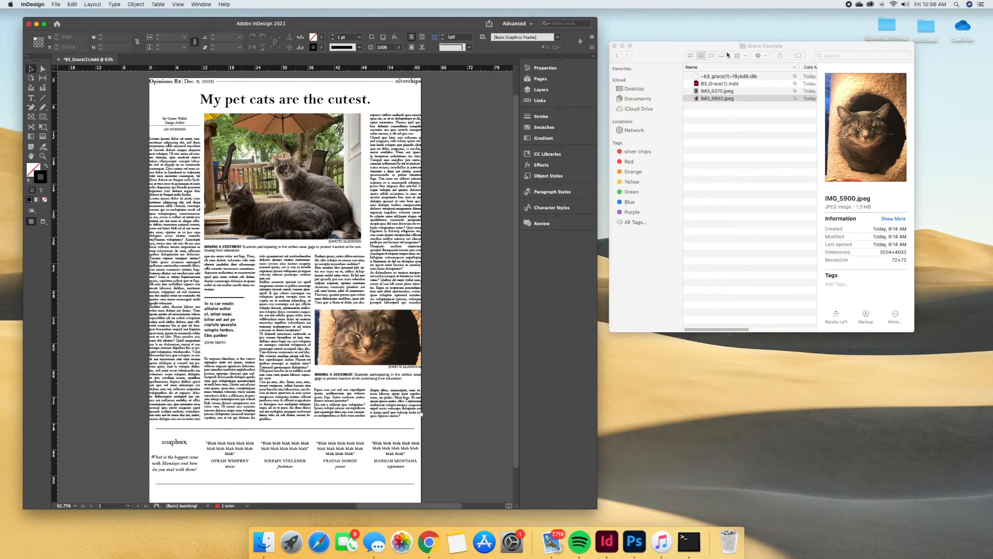
Relink the upper photo IMG_0270.jpeg to its file in the Grace Example folder and deselect it
left_click(539, 101)
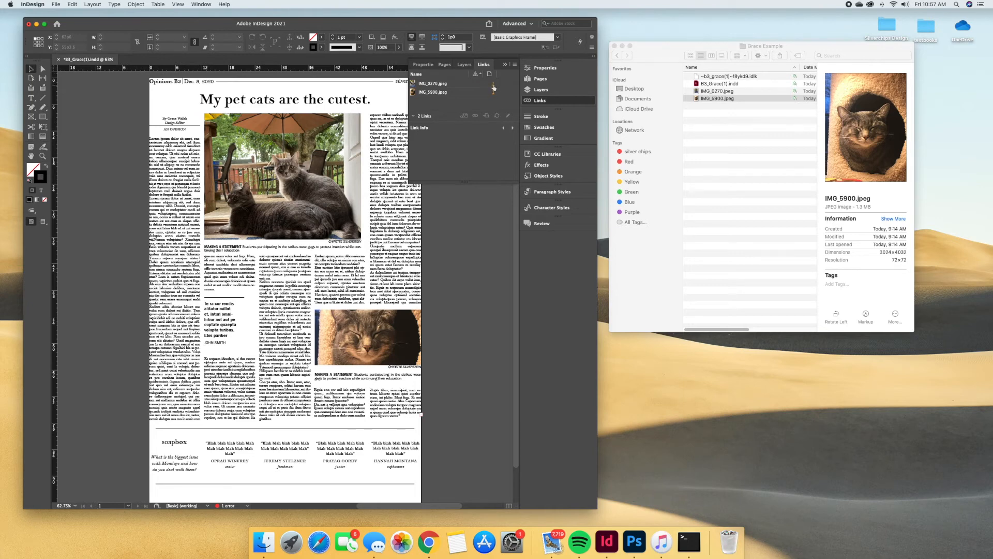
left_click(414, 85)
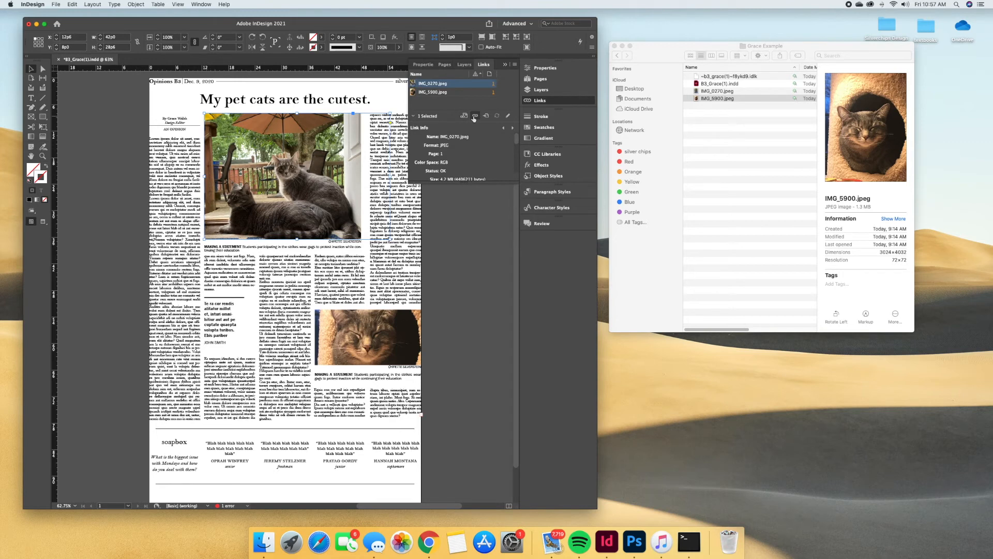
left_click(474, 117)
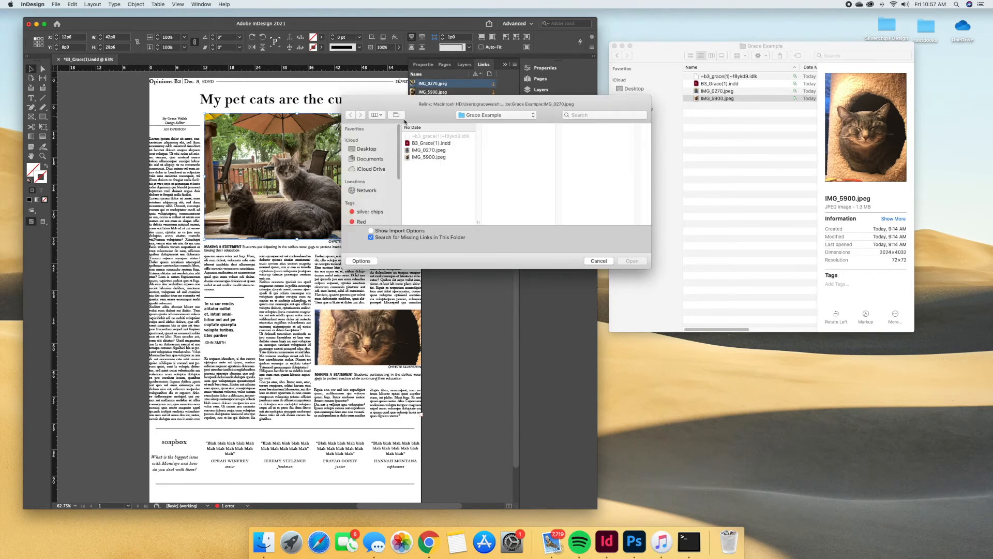
left_click(429, 150)
left_click(632, 261)
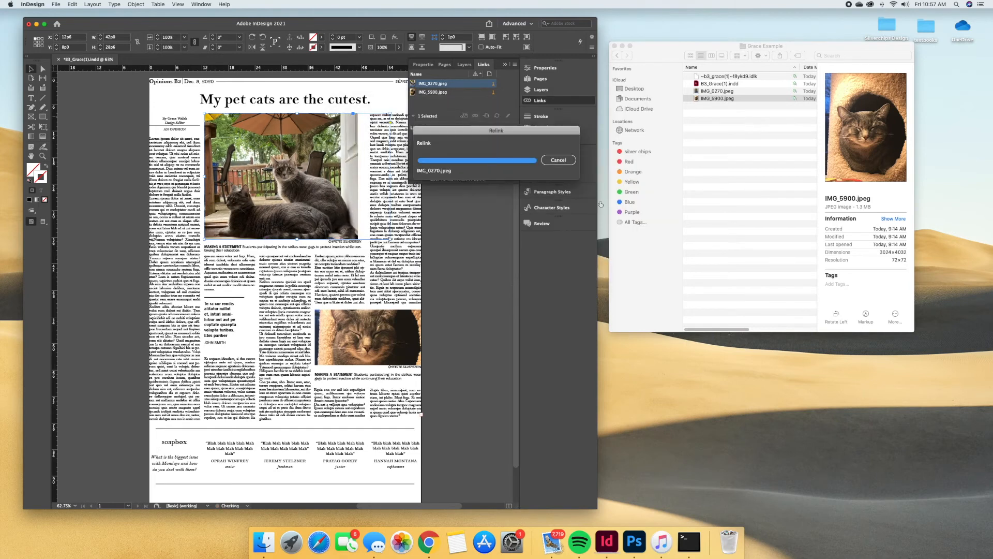
left_click(507, 243)
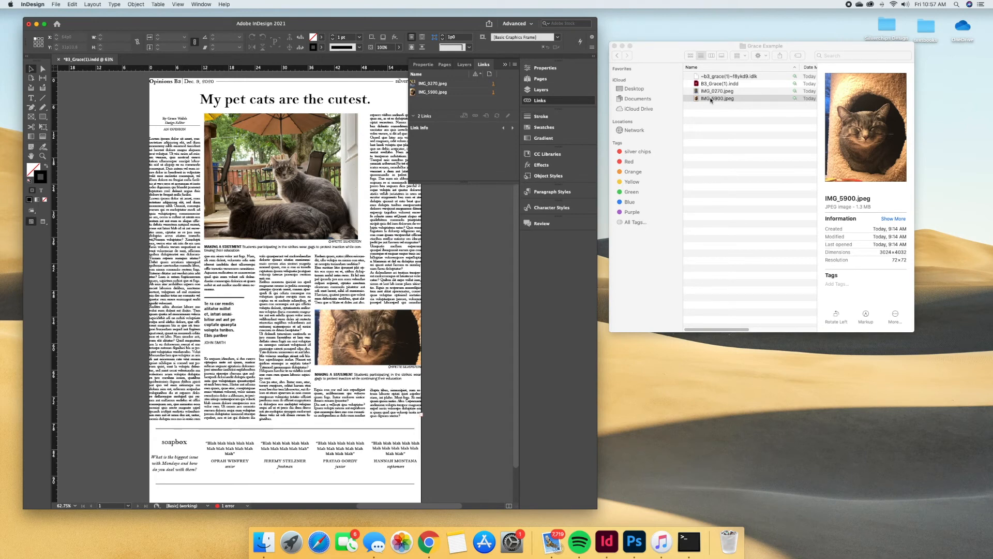
Move IMG_5900.jpeg from Finder's Grace Example folder onto the desktop and inspect the status of its link in InDesign
left_click_drag(711, 100, 751, 406)
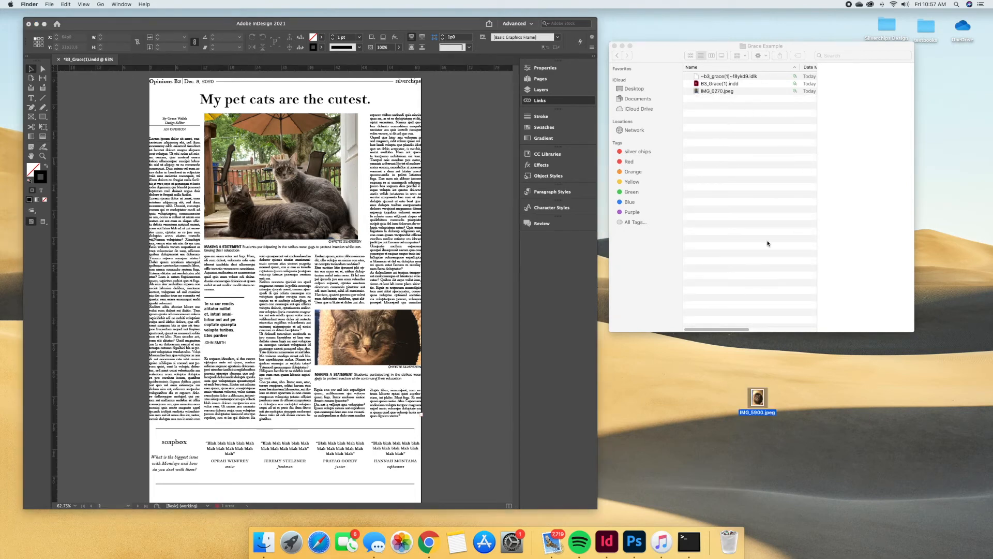
left_click(539, 101)
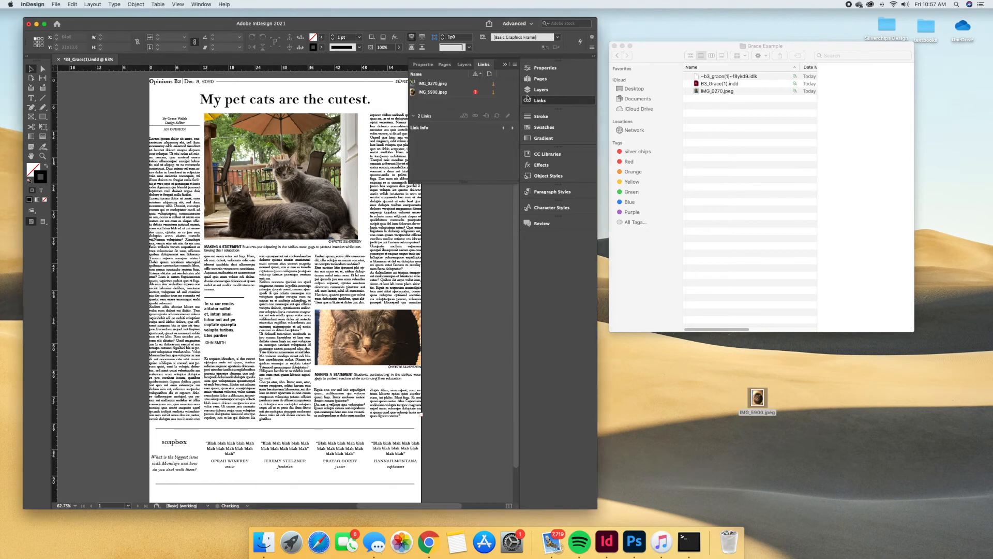
left_click(476, 94)
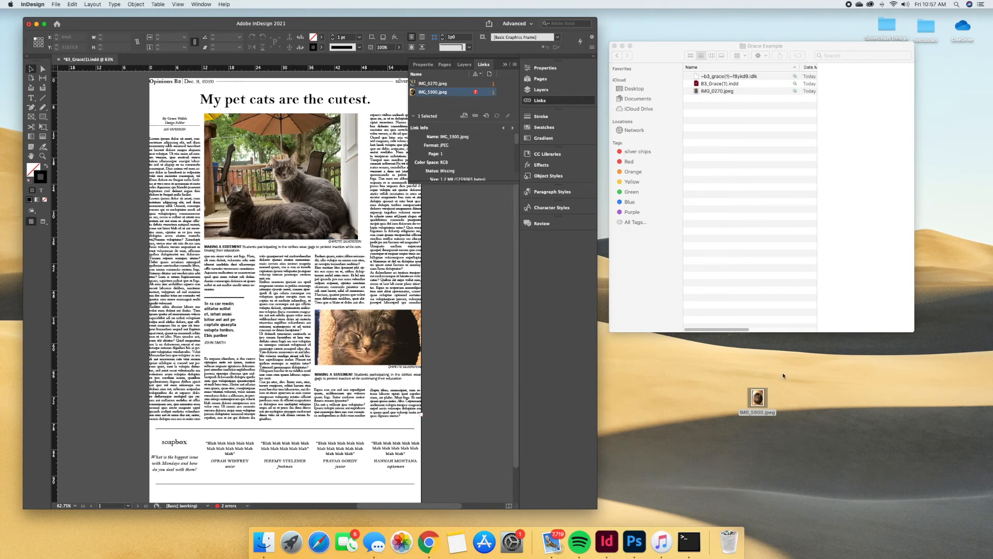
Move IMG_5900.jpeg from the desktop back into the Grace Example folder
left_click_drag(760, 397, 737, 176)
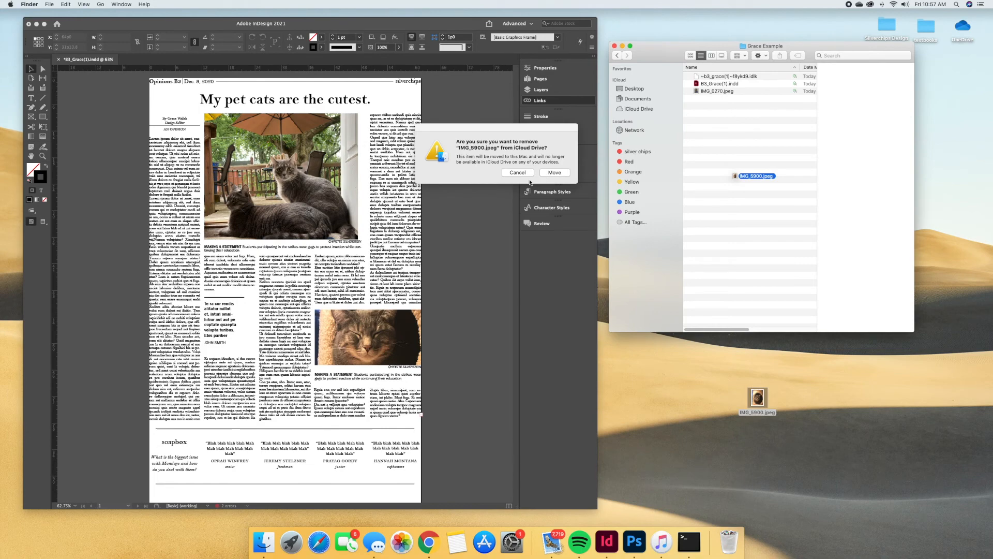
left_click(558, 224)
Relink the lower photo IMG_5900.jpeg to its file in the Grace Example folder in InDesign
left_click(540, 99)
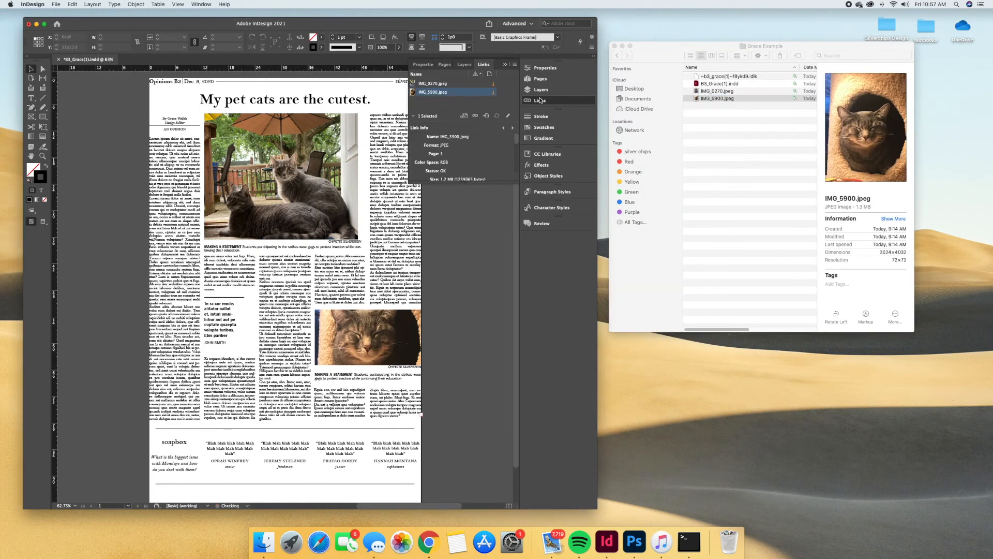
left_click(475, 116)
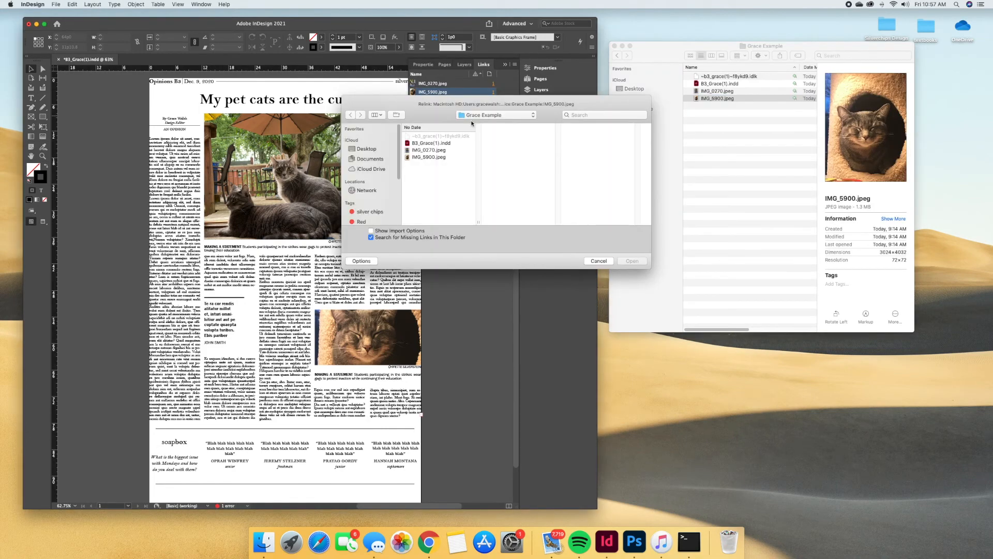
left_click(435, 157)
left_click(632, 261)
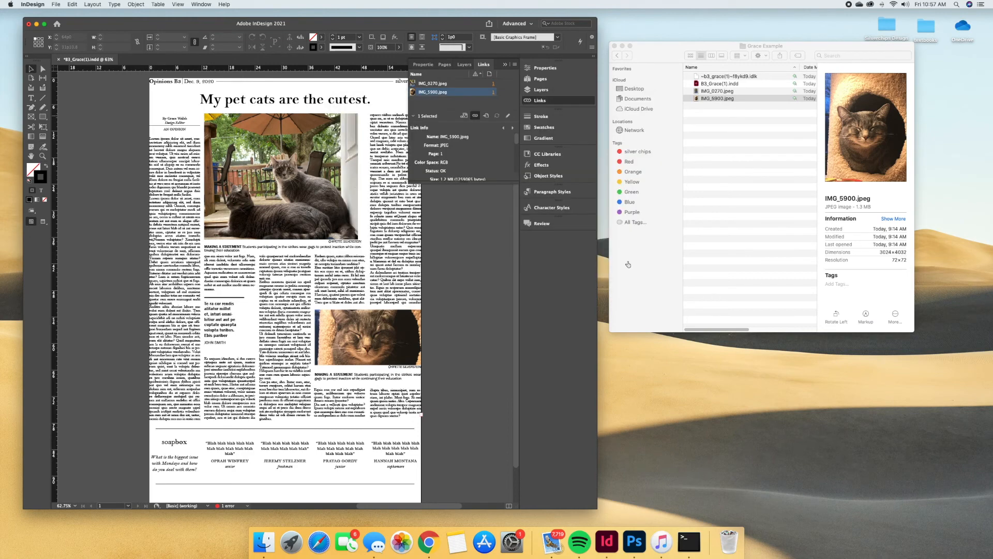
Reposition the cat image inside the lower frame so the whole face shows above the caption, and deselect it
left_click_drag(347, 339, 347, 339)
key("super+shift+a")
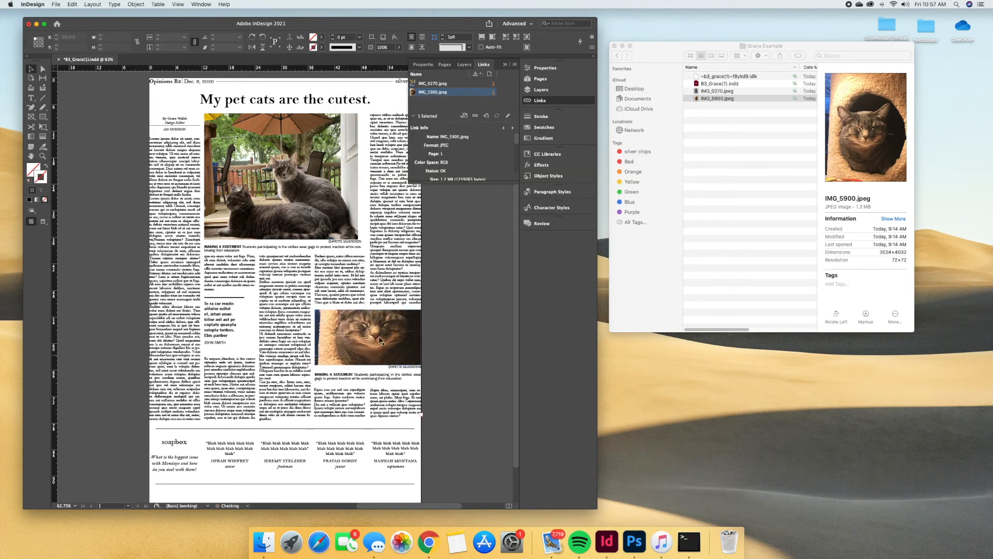
left_click(370, 338)
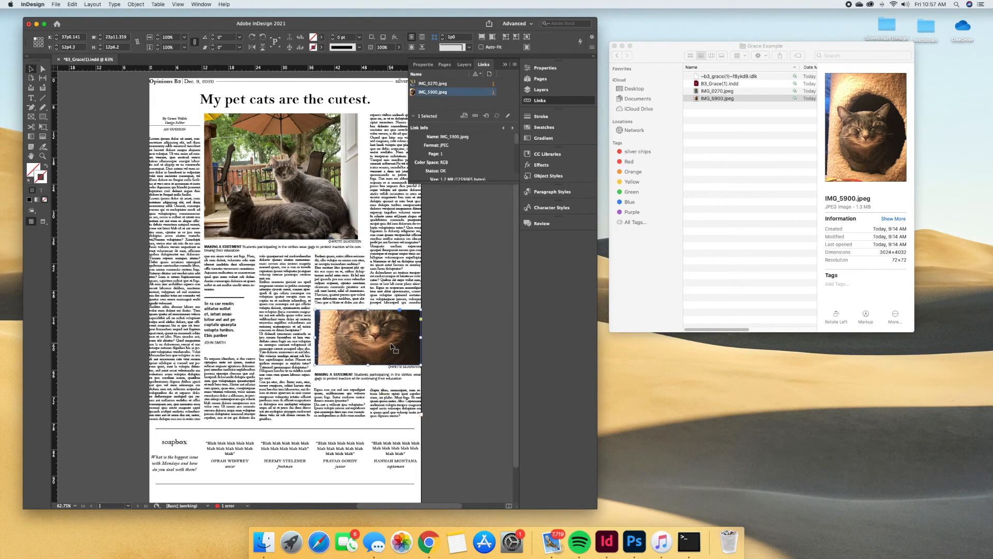
left_click_drag(367, 337, 385, 353)
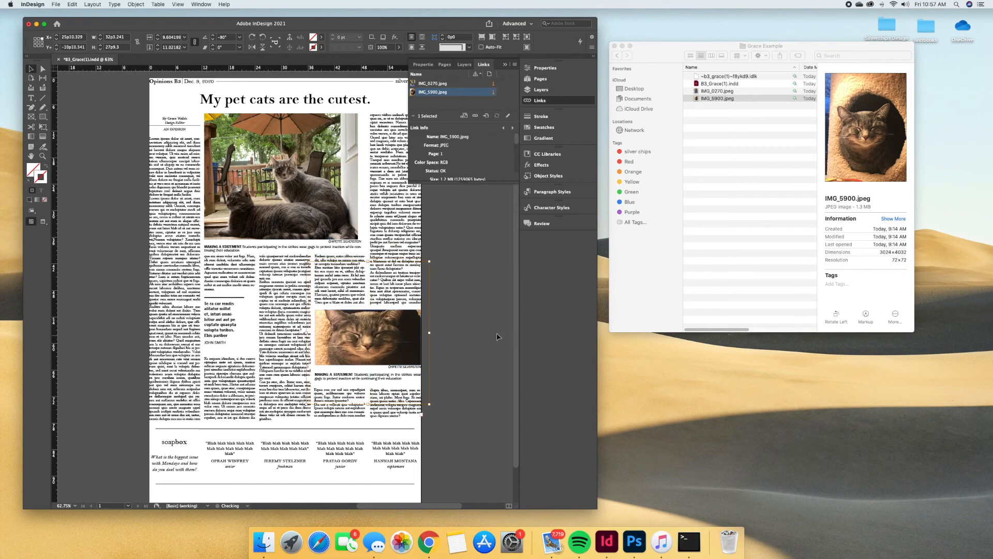
left_click(497, 336)
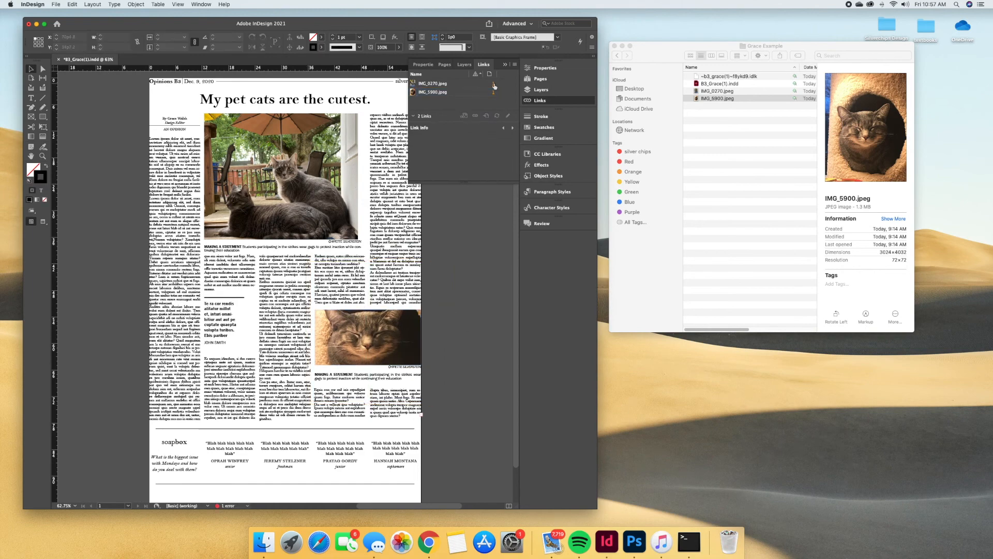